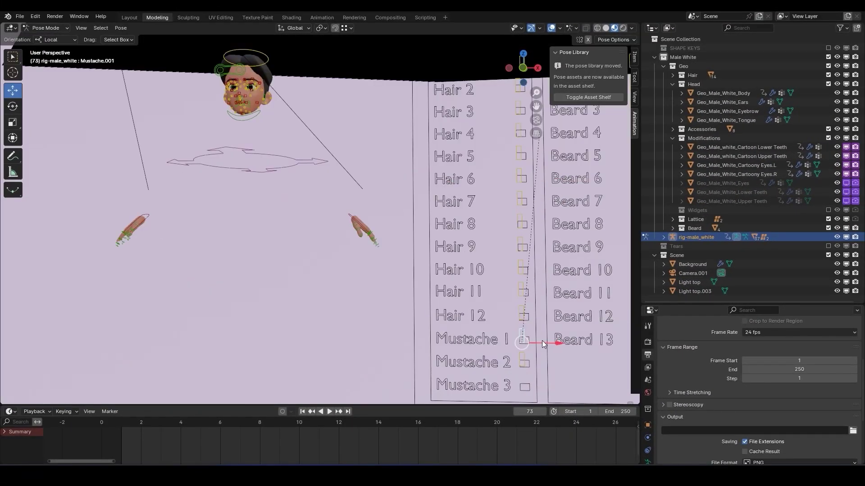
- Centre the view on the head and return the rig to Object Mode
drag(542, 341, 579, 352)
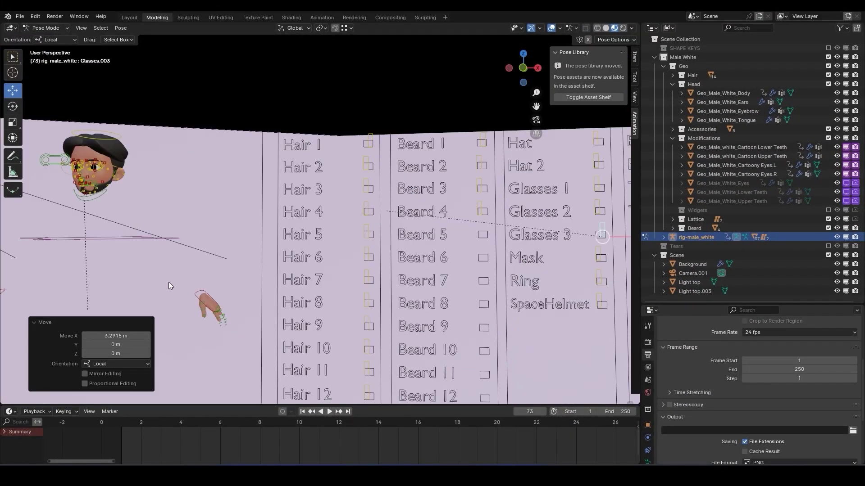
shift+middle_drag(169, 282, 425, 293)
scroll(441, 275, up, 4)
shift+middle_drag(456, 255, 386, 264)
scroll(363, 272, up, 3)
scroll(695, 197, down, 3)
key(ctrl+Tab)
- Hide the extra bone layers and the Scene collection, showing only face layers 30–32
click(648, 412)
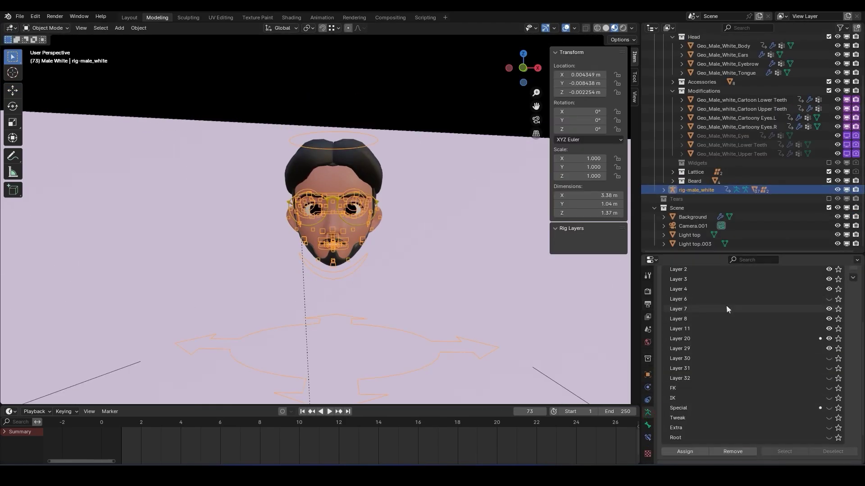
click(828, 339)
drag(830, 340, 829, 269)
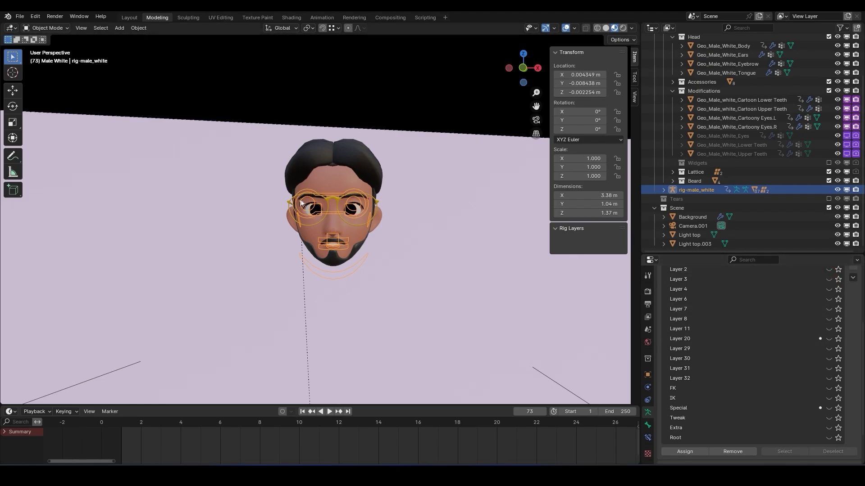
click(838, 208)
click(828, 349)
click(828, 350)
drag(829, 357, 830, 382)
scroll(409, 234, down, 8)
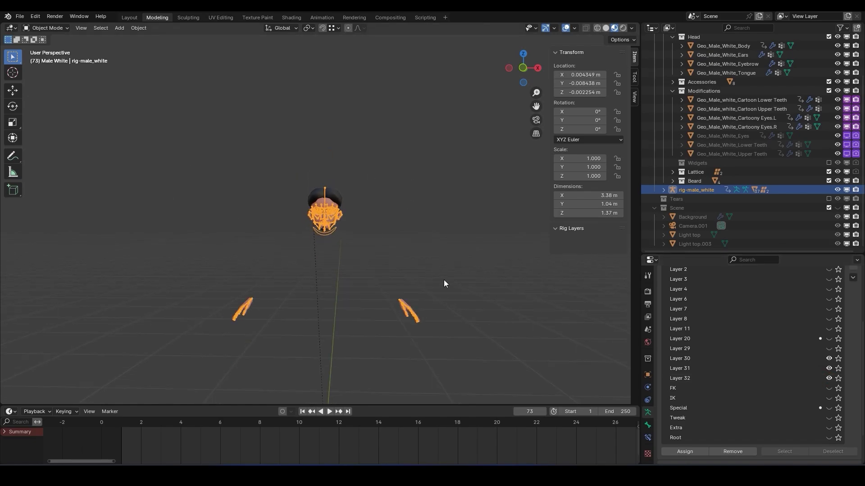
- Box-select all of the head's mesh parts
click(100, 28)
click(108, 68)
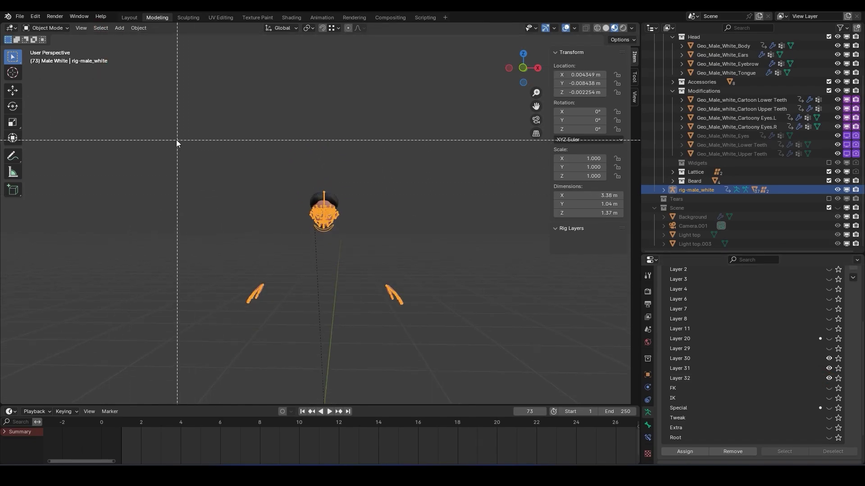
drag(175, 138, 430, 336)
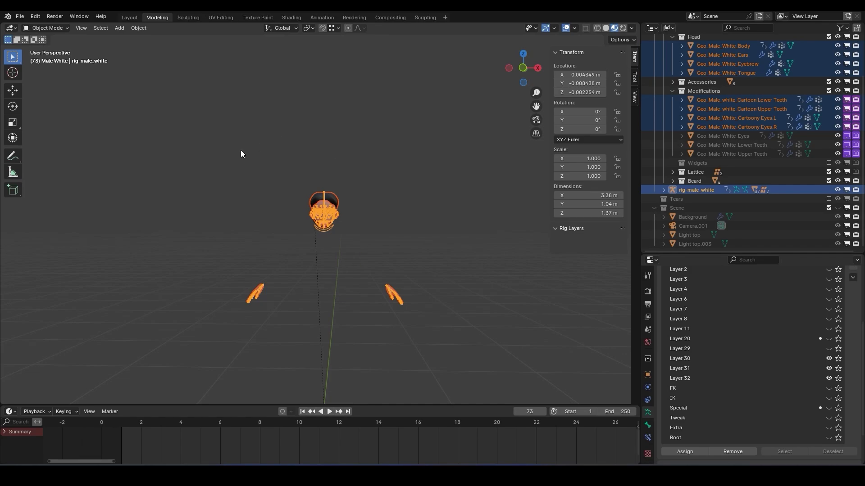
- Export the selection to char1.fbx with Object Types set to Armature and Mesh
click(24, 17)
mouse_move(68, 151)
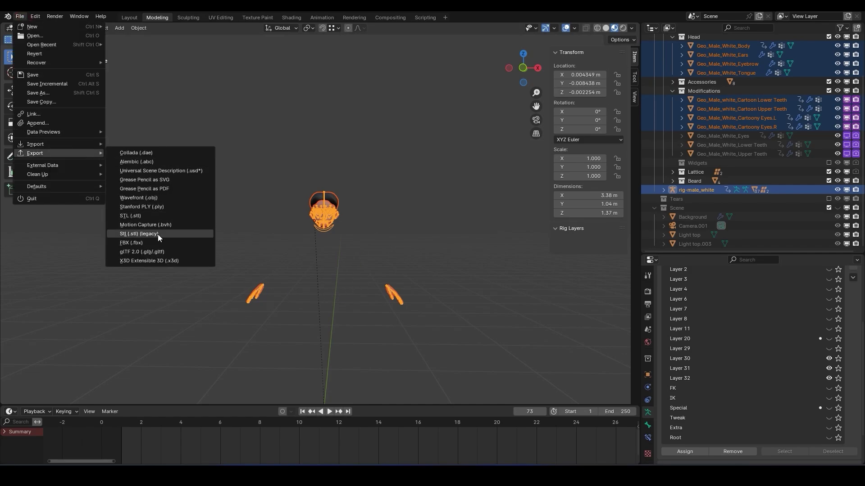
click(133, 243)
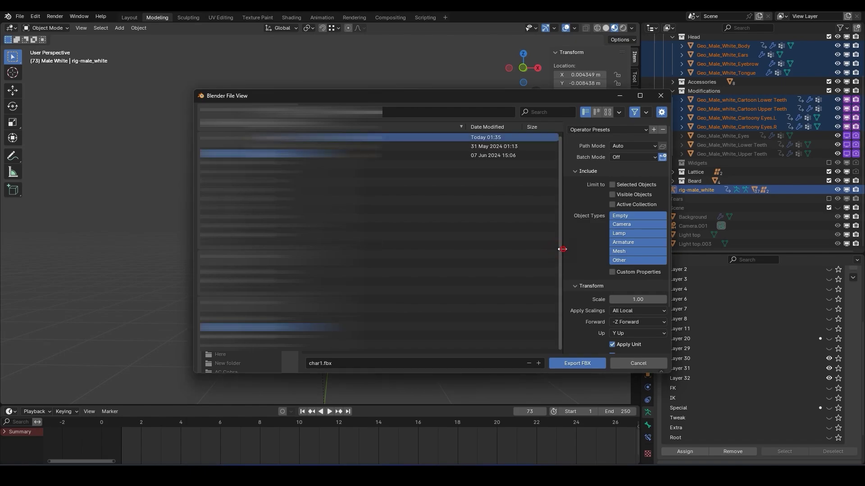
drag(560, 249, 458, 249)
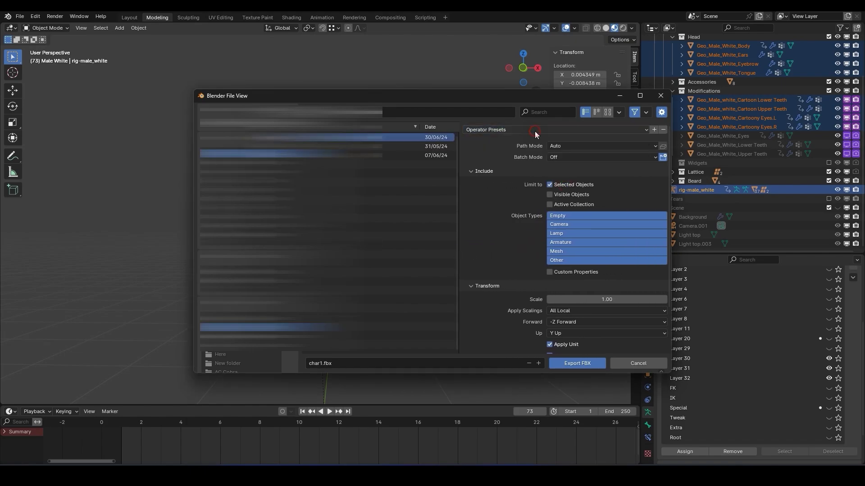
click(566, 244)
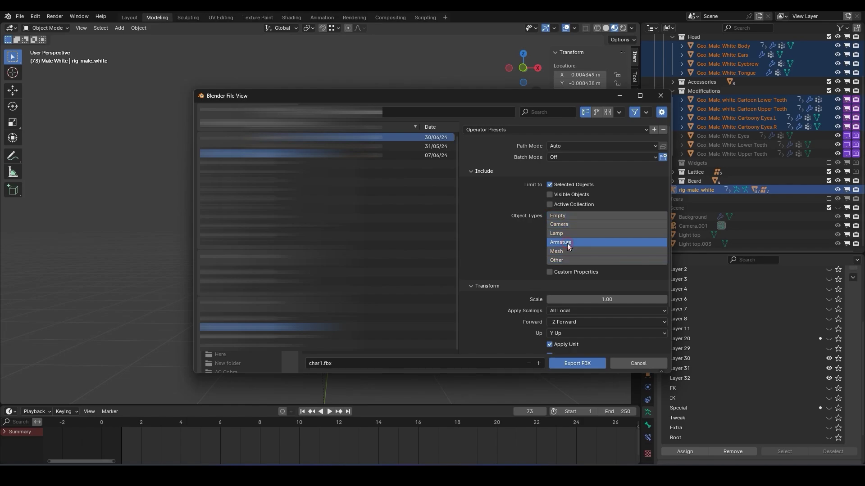
shift+click(566, 251)
click(480, 288)
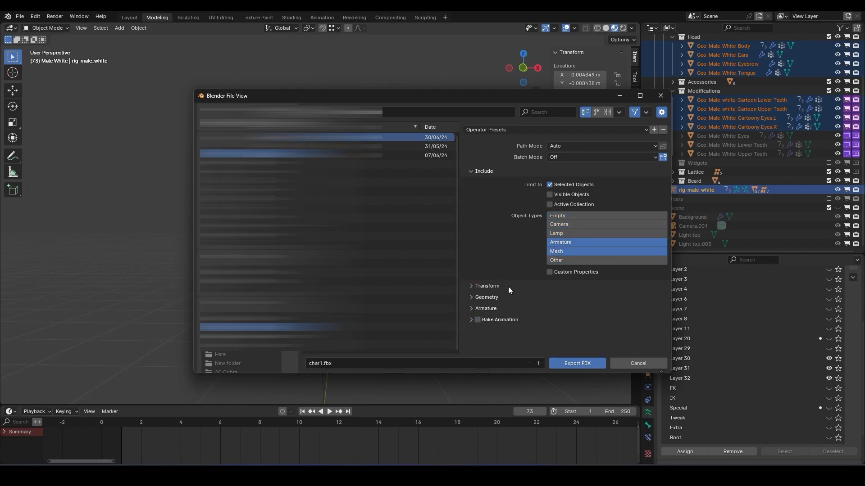
click(574, 364)
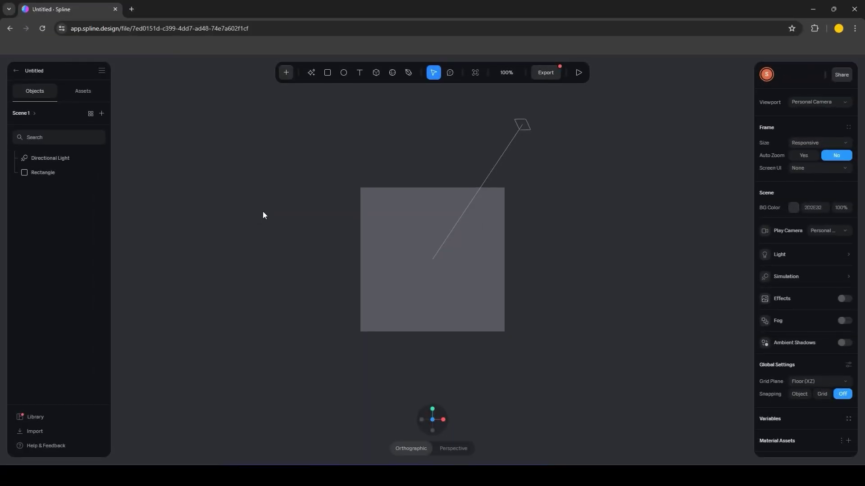
- Import the char1 FBX file into the Spline scene as a 3D model
key(ctrl+o)
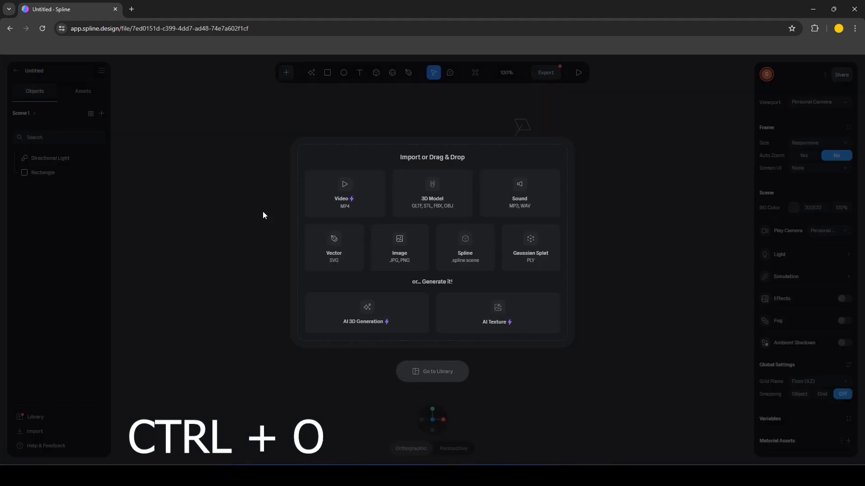
click(415, 200)
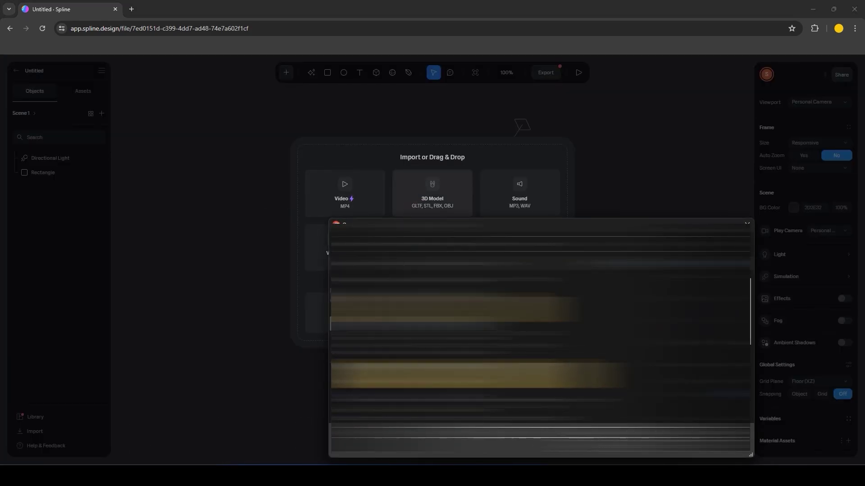
double_click(510, 367)
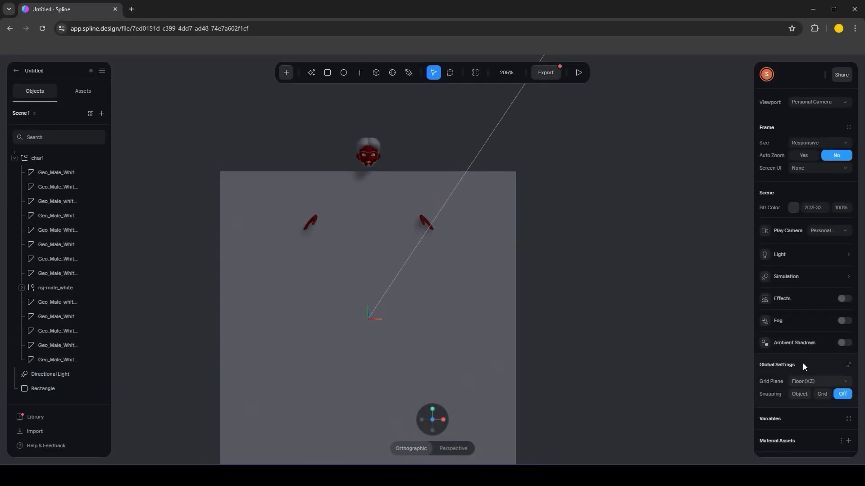
- Add a material asset named hair, matching its base colour to Blender's
scroll(803, 363, down, 3)
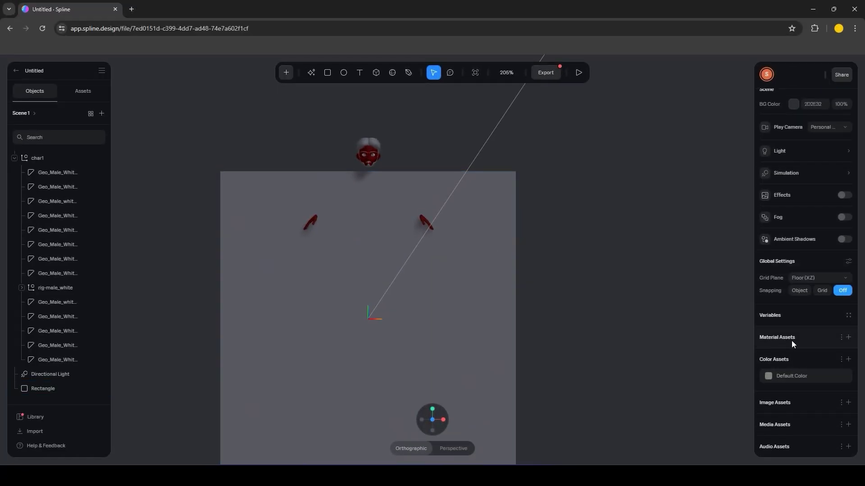
click(848, 338)
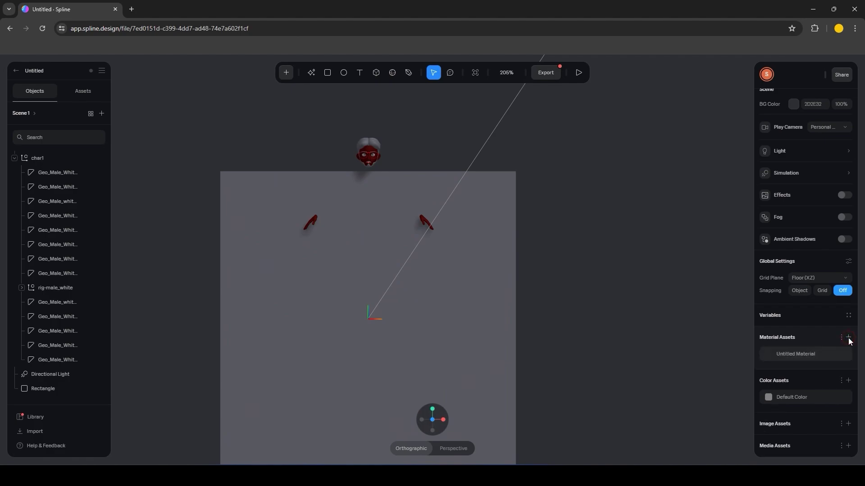
click(819, 354)
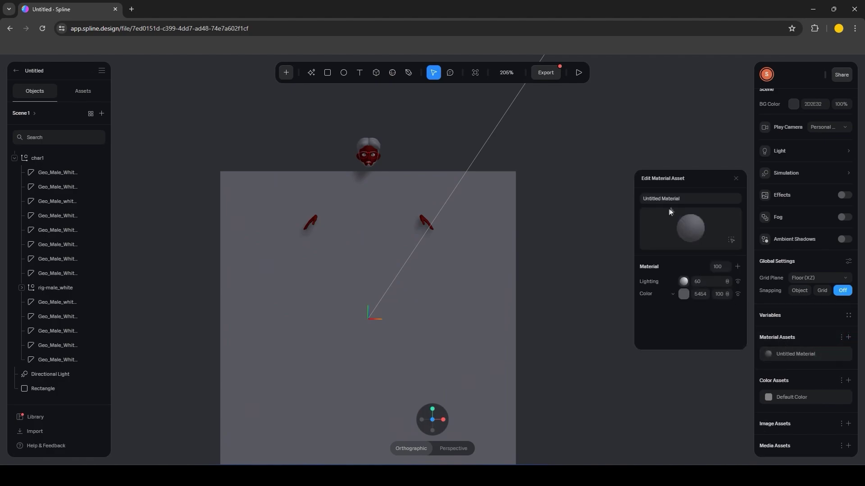
drag(687, 198, 628, 200)
text(hair)
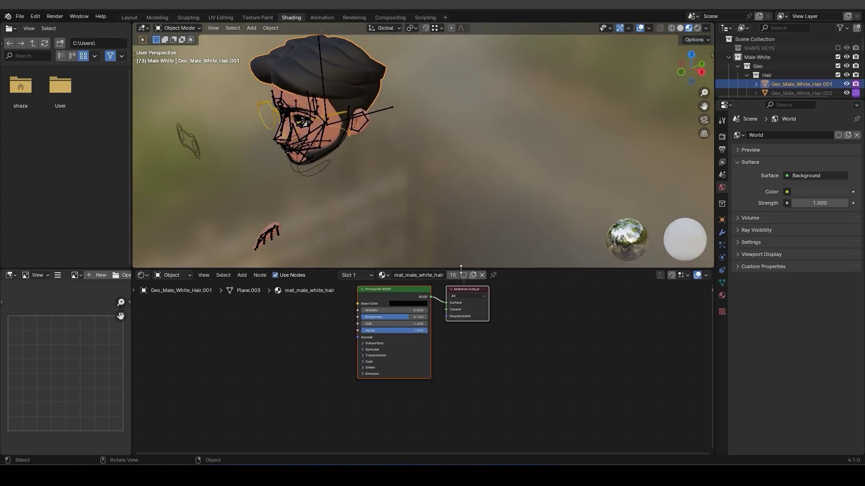
scroll(420, 340, up, 2)
click(407, 304)
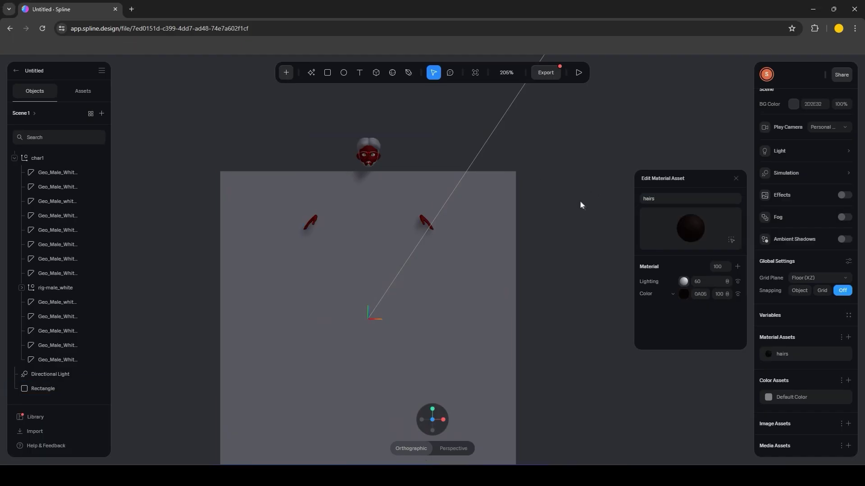
click(560, 185)
- Add the skin, white, pupil and glasses material assets, colouring the skin
click(847, 337)
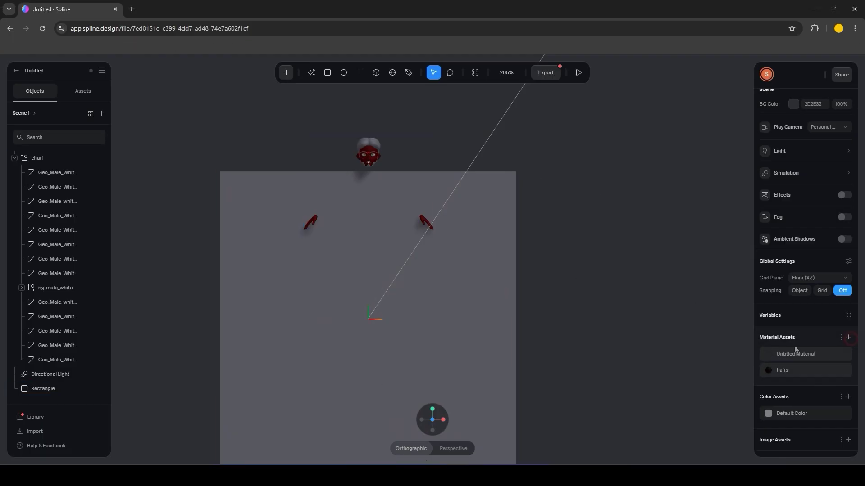
text(skin)
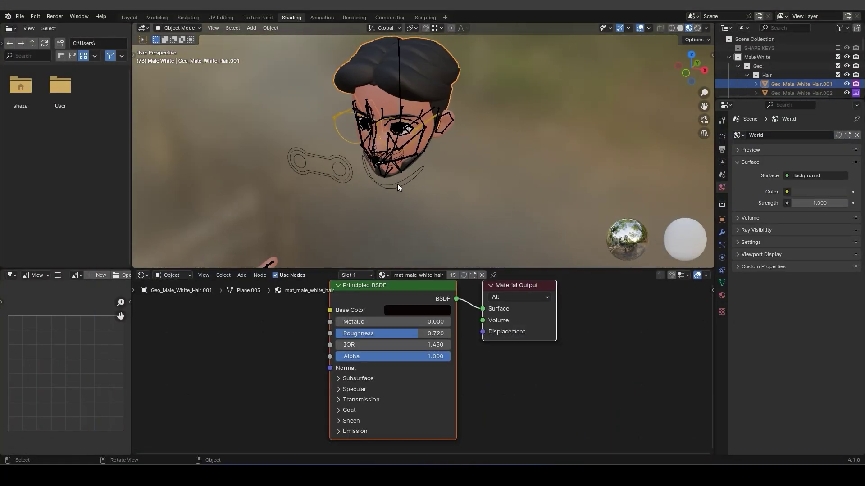
click(438, 272)
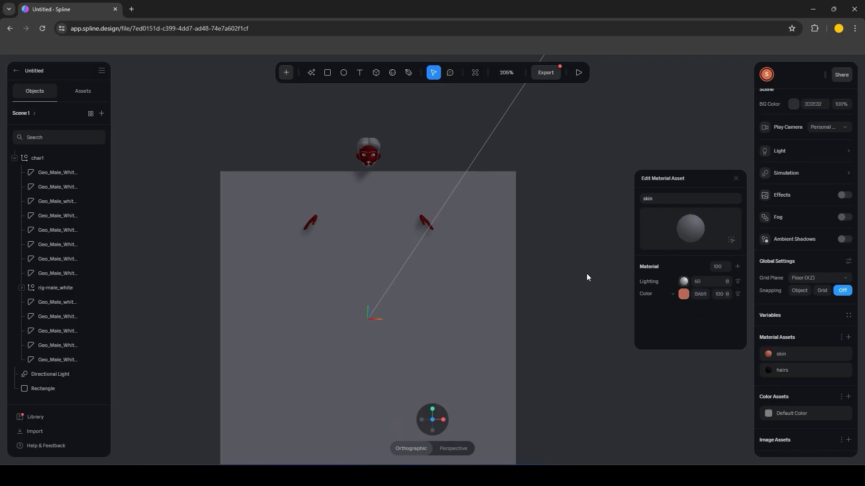
click(848, 337)
text(white)
click(848, 338)
text(pupil)
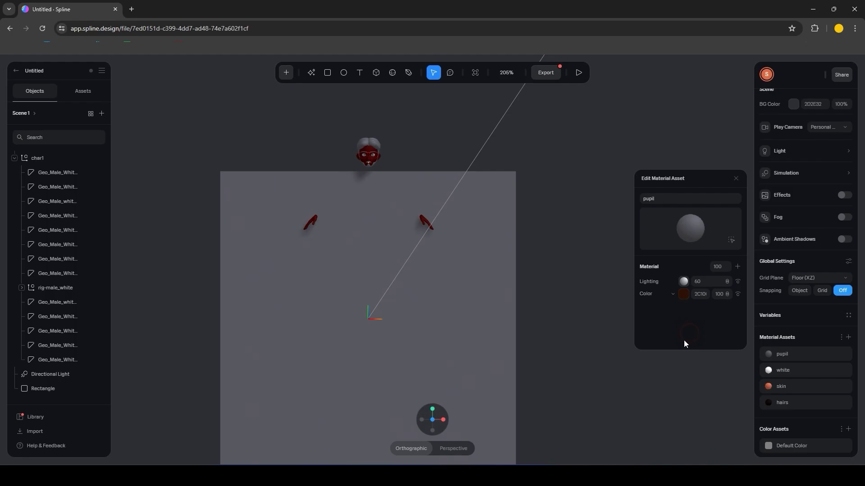
click(848, 337)
text(glasses)
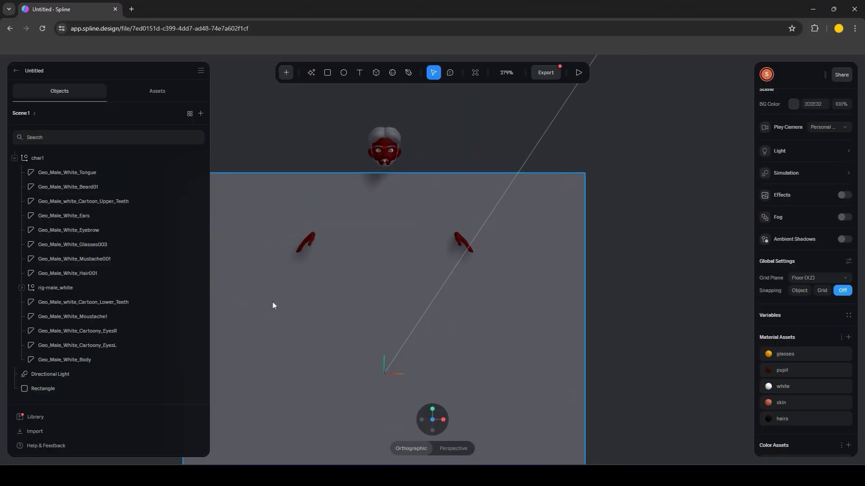
scroll(356, 296, down, 2)
- Apply the hairs material to the Geo_Male_White_Mustache001 mesh
click(430, 136)
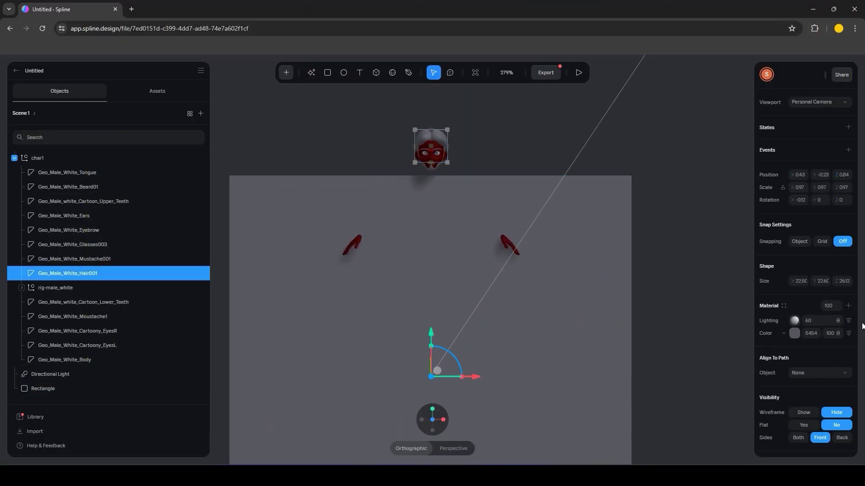
click(784, 306)
click(110, 256)
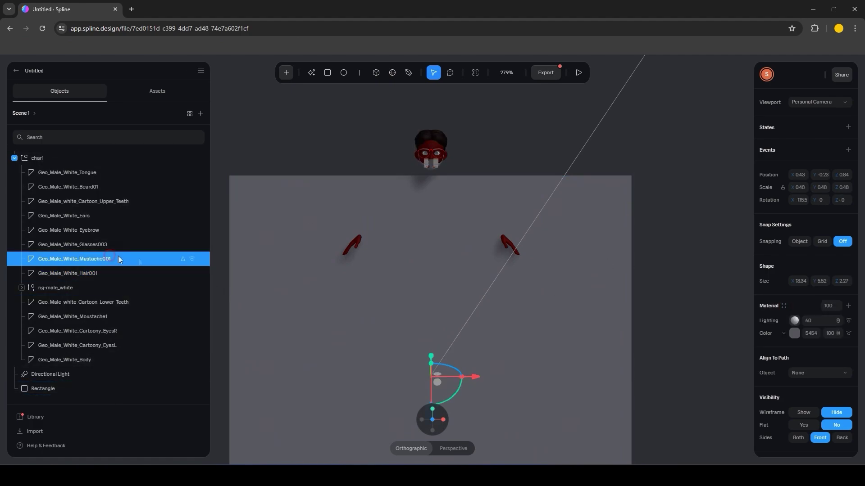
click(784, 305)
click(677, 292)
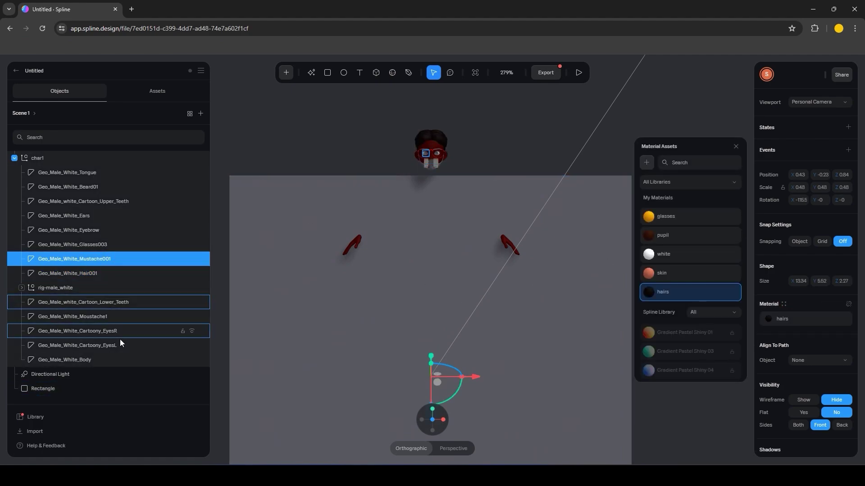
- Copy the mustache's hairs material and paste it onto Geo_Male_White_Moustache1
right_click(106, 256)
click(143, 288)
click(93, 318)
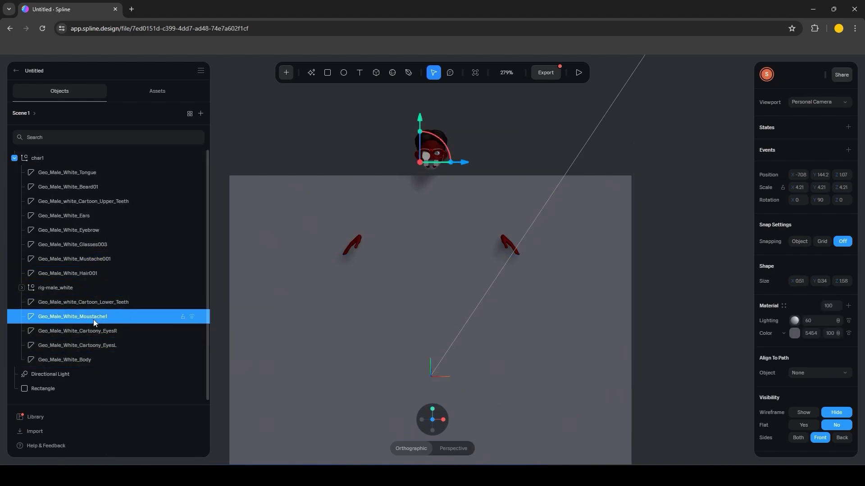
right_click(94, 320)
click(139, 162)
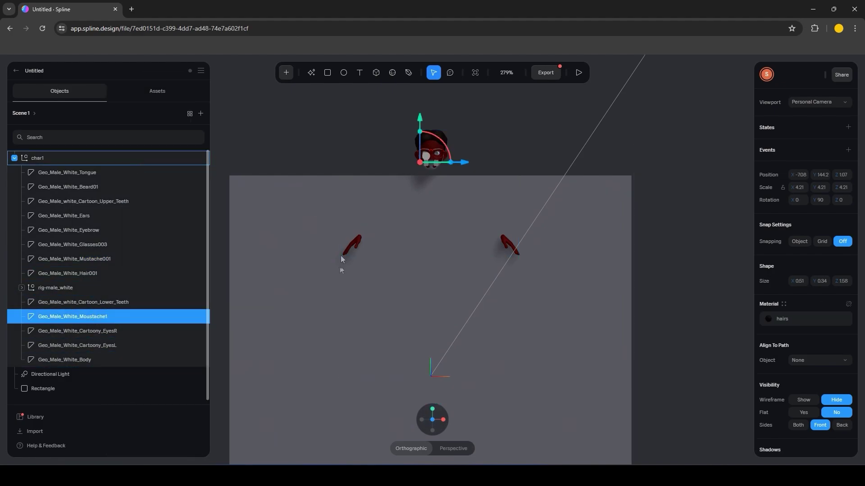
click(432, 212)
- Assign saved materials to the left eye and the eyebrow meshes
click(77, 345)
click(781, 323)
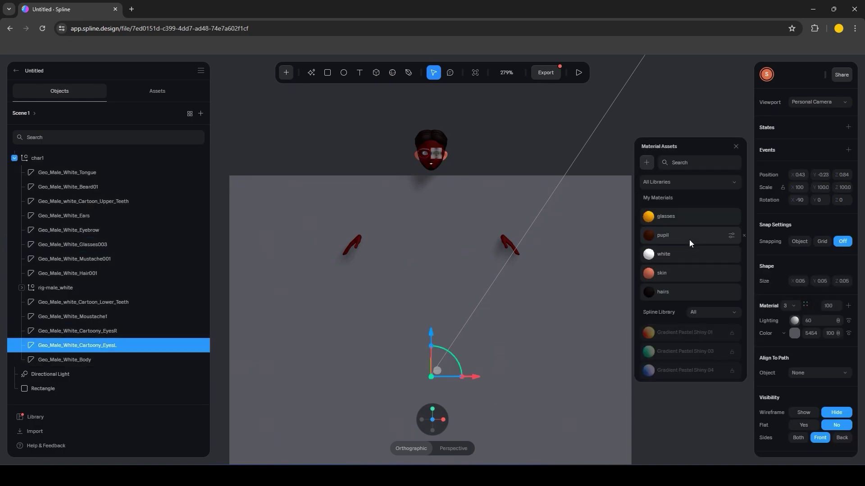
scroll(458, 159, up, 3)
click(458, 159)
click(77, 345)
click(83, 201)
click(68, 230)
click(783, 306)
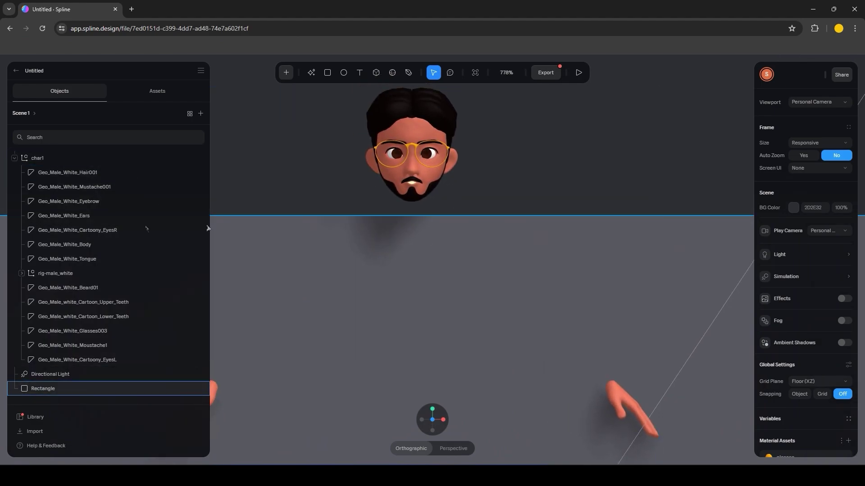
- Give the DEF-eyeL bone a Look At event: Plane Dist. 300, direction Y, speed 20
click(55, 159)
click(70, 137)
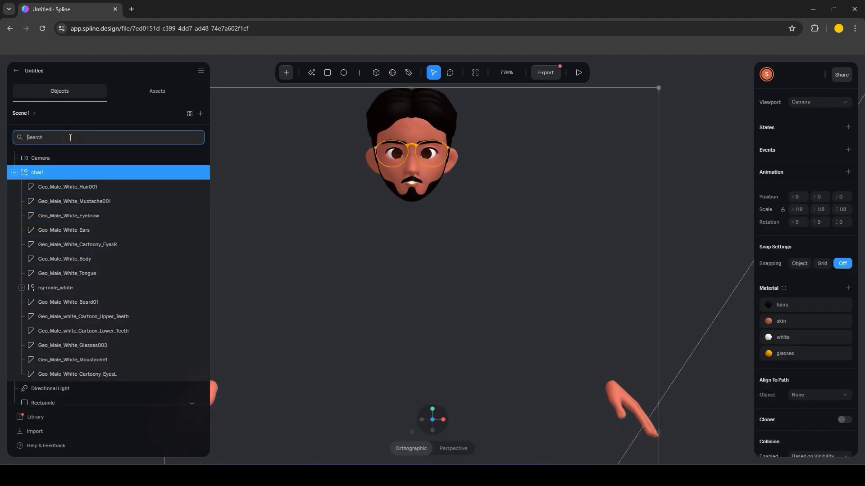
text(DEF-e)
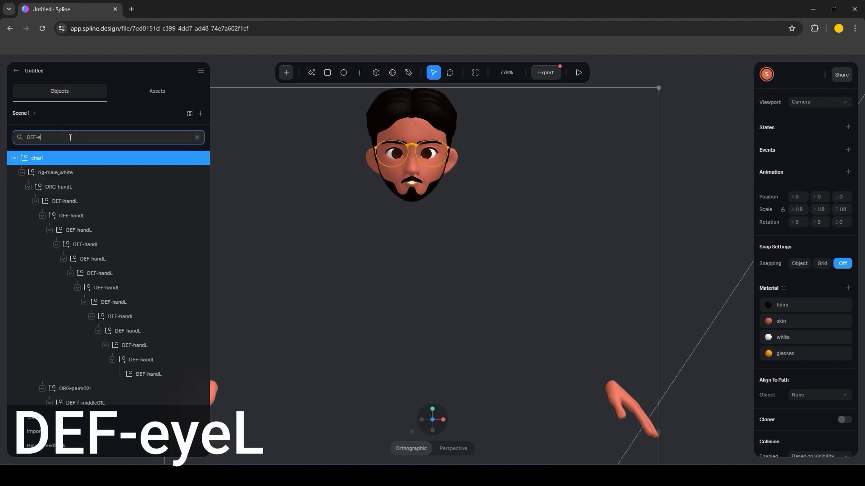
text(yeL)
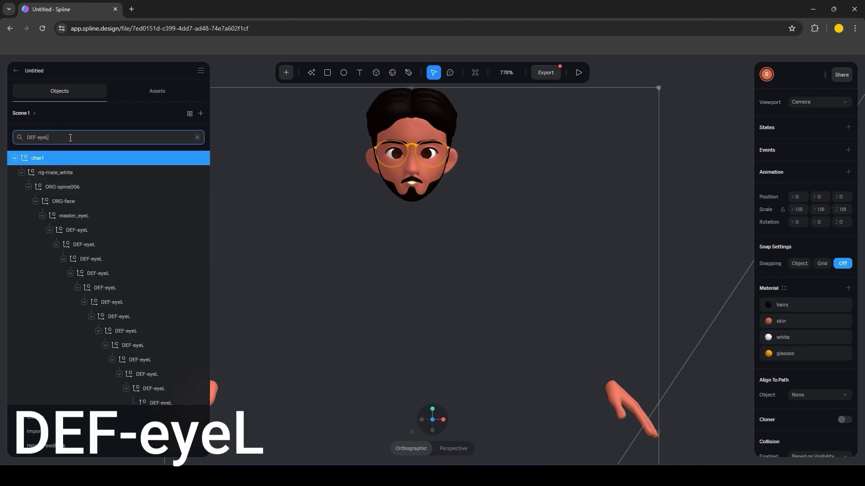
click(104, 231)
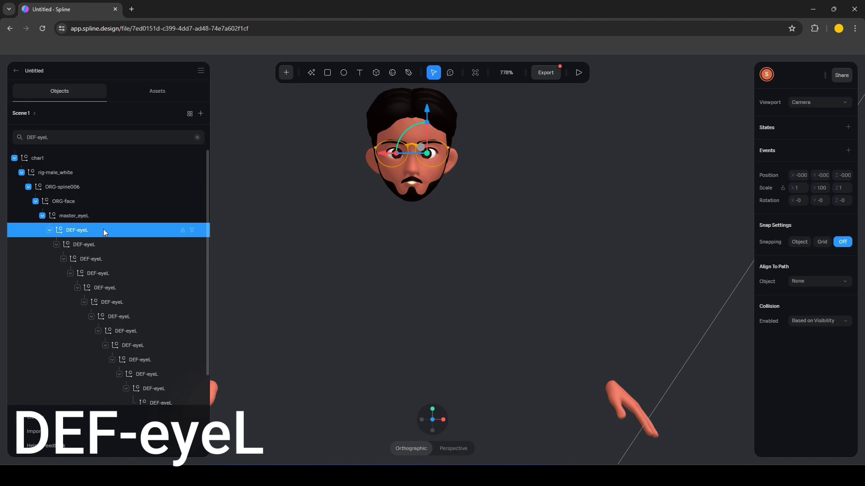
click(848, 151)
click(698, 125)
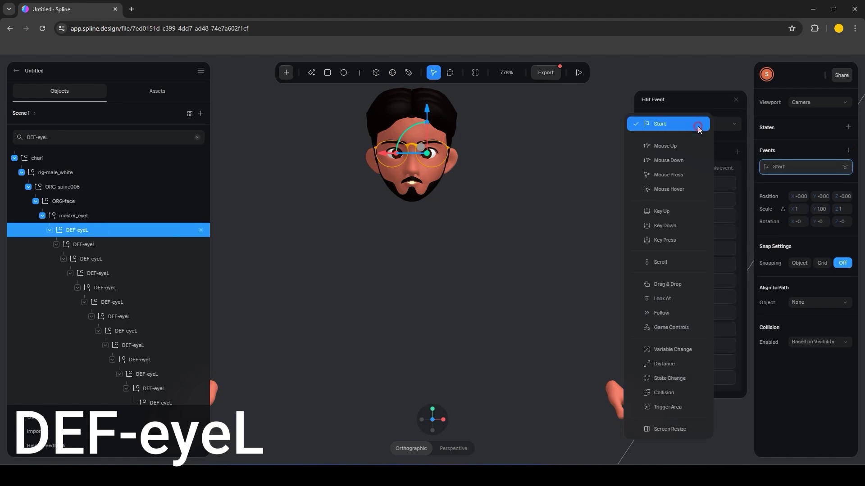
click(670, 298)
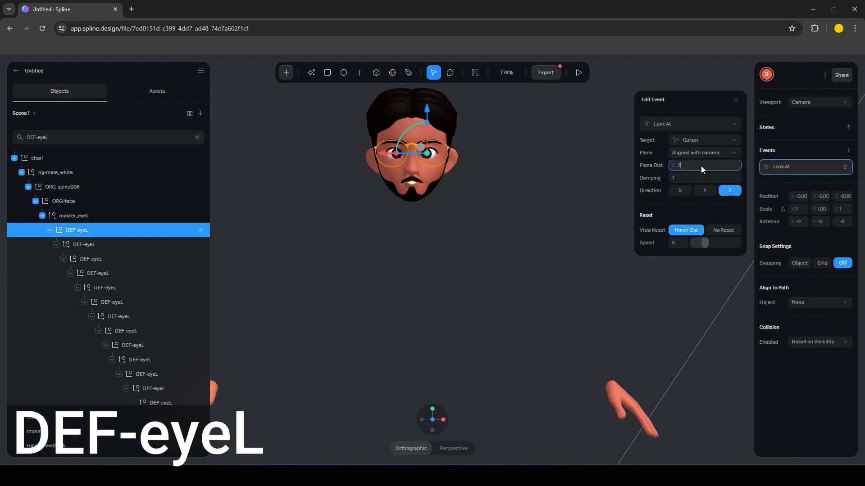
click(705, 192)
drag(705, 243, 755, 250)
- Copy DEF-eyeL's events and paste them onto the DEF-eyeR bone
right_click(87, 231)
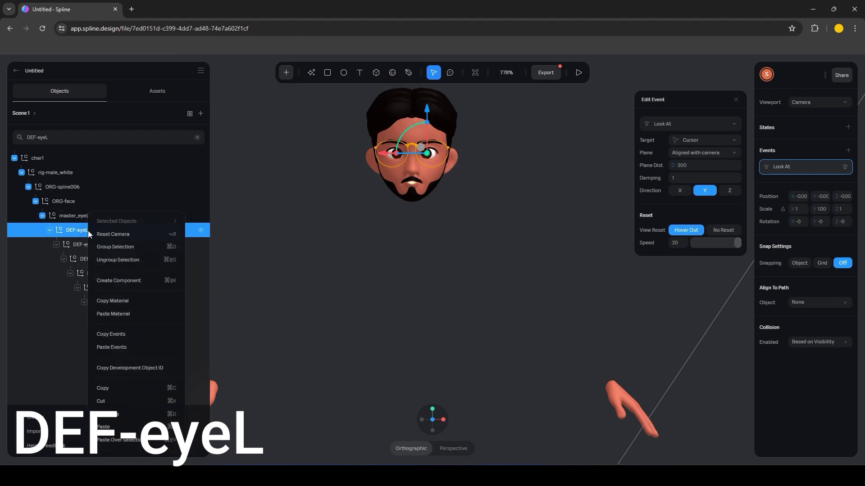
click(117, 335)
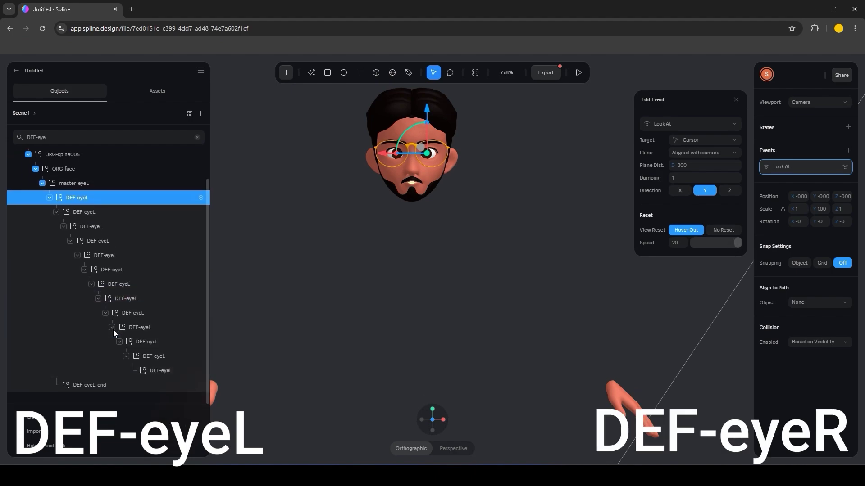
click(60, 138)
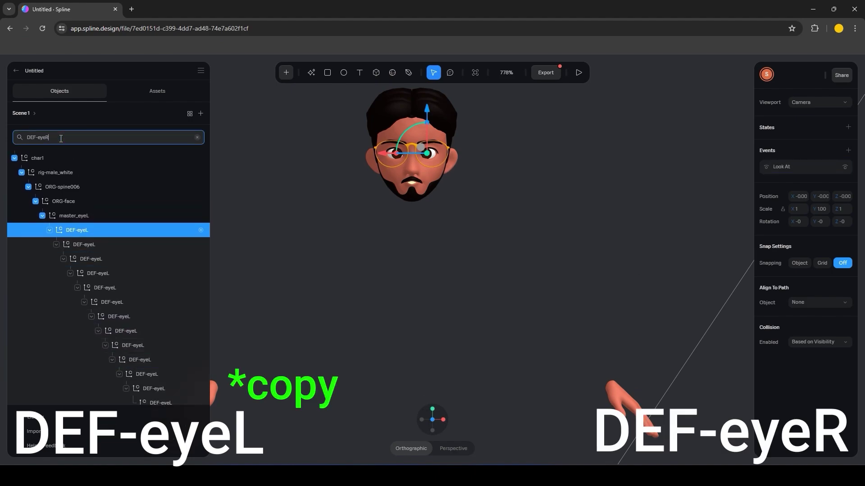
click(117, 229)
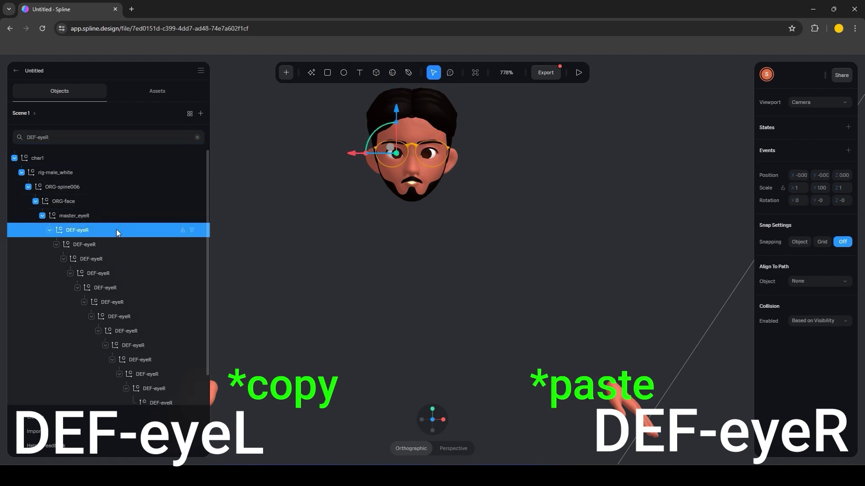
right_click(117, 228)
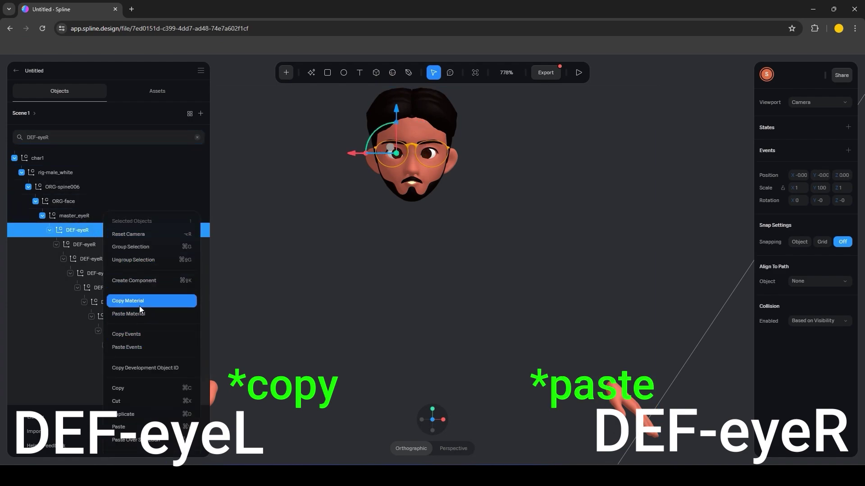
click(155, 350)
- Clear the selection and preview the scene in play mode
click(439, 235)
scroll(507, 169, down, 2)
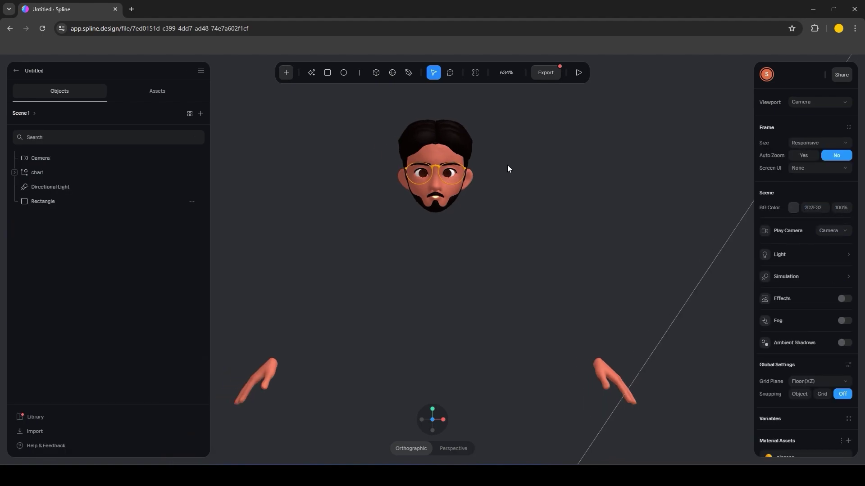
click(578, 73)
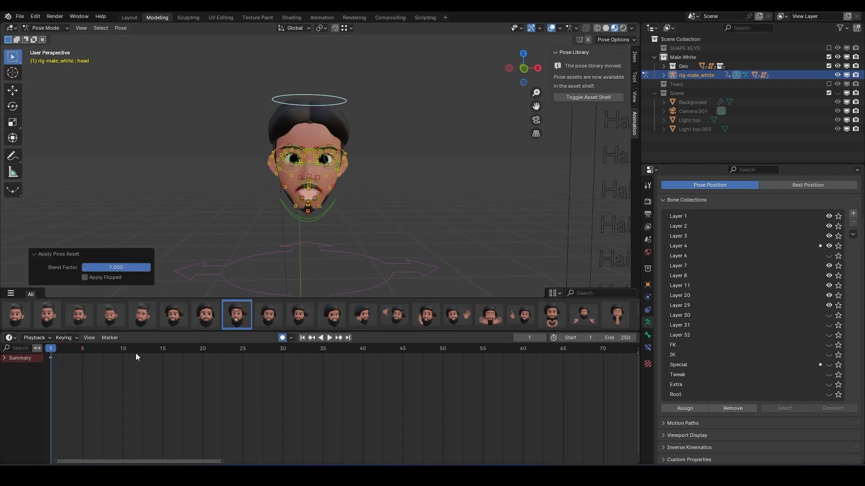
- Keyframe a series of library poses, including 18 (in love), from frame 1 to 125
drag(135, 355, 280, 357)
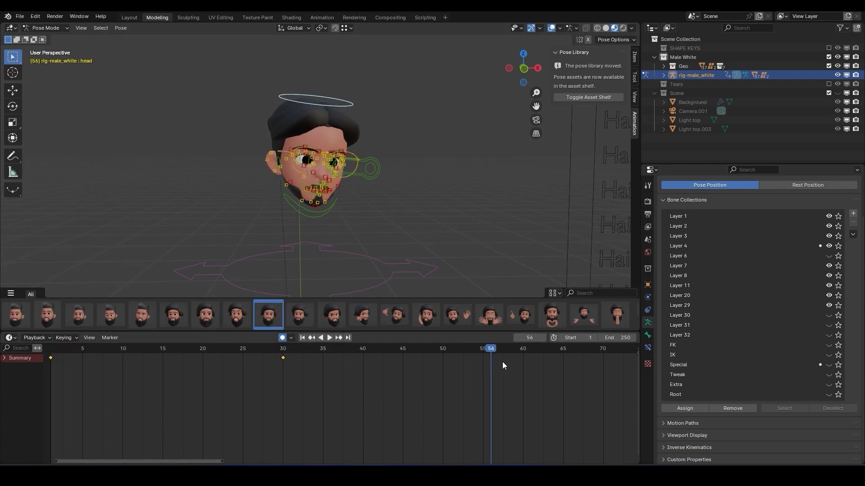
click(523, 354)
click(331, 315)
key(Right)
key(Right)
key(Right)
key(Right)
key(Right)
click(332, 315)
drag(223, 461, 370, 462)
click(551, 315)
key(Right)
key(Right)
key(Right)
key(Right)
key(Right)
click(558, 349)
click(48, 315)
key(Right)
key(Right)
key(Right)
key(Right)
key(Right)
- Set the animation end frame to 125 and jump back to the first frame
click(47, 315)
click(617, 338)
text(125)
key(Return)
key(shift+Left)
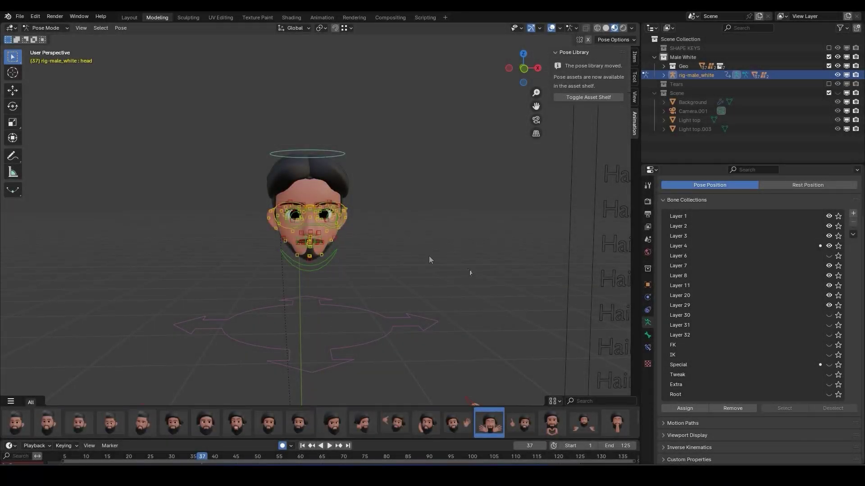
- Hide the other bone layers, leaving face layers 30, 31 and 32 visible
drag(827, 285, 829, 216)
click(829, 295)
click(828, 305)
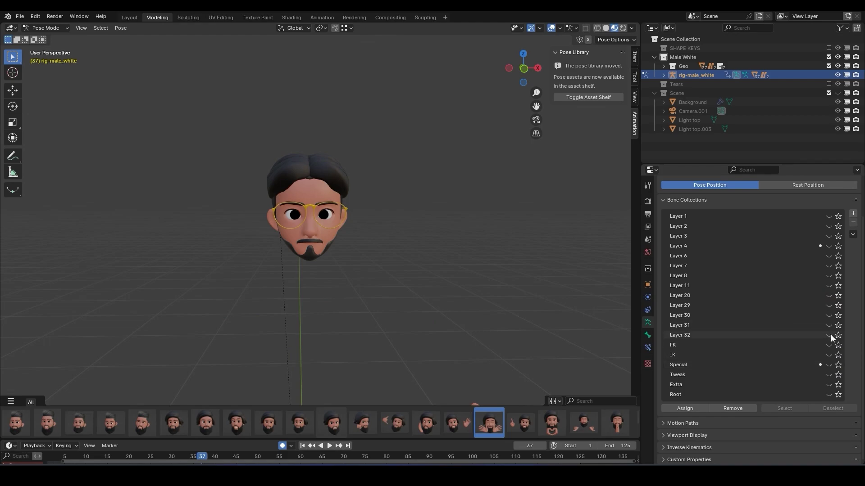
click(829, 335)
click(829, 325)
click(829, 316)
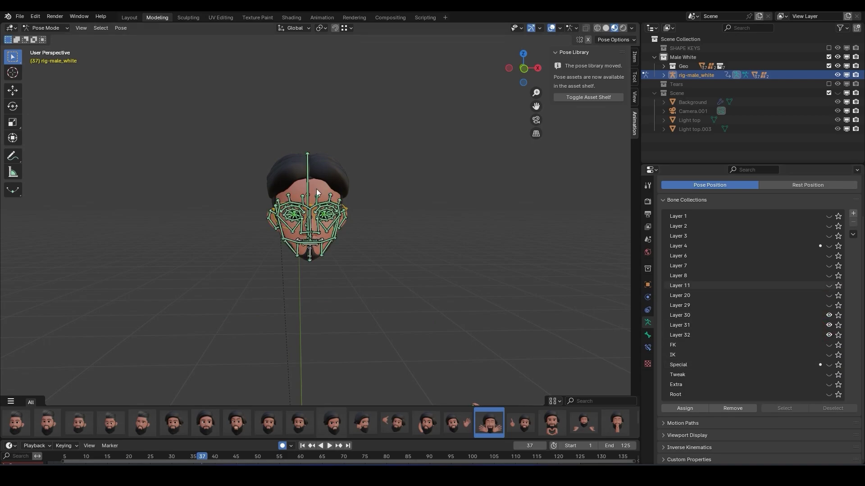
- Select all bones and bake the pose action for frames 1–125
click(101, 28)
click(102, 40)
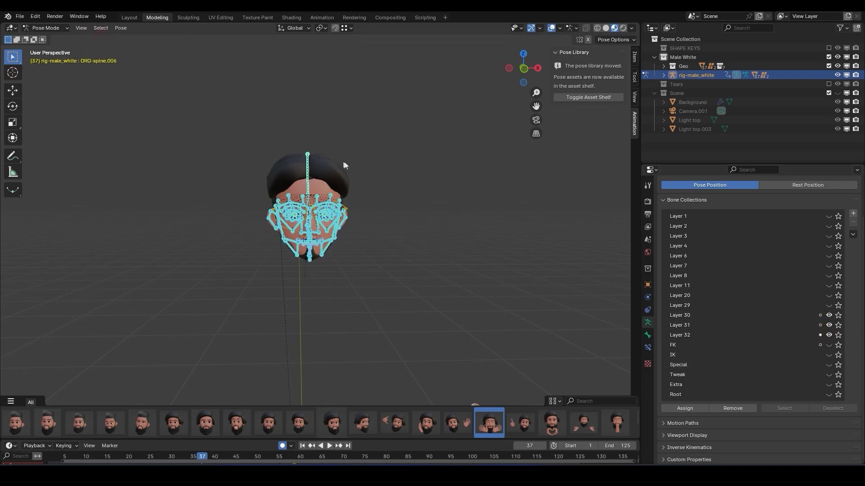
click(119, 28)
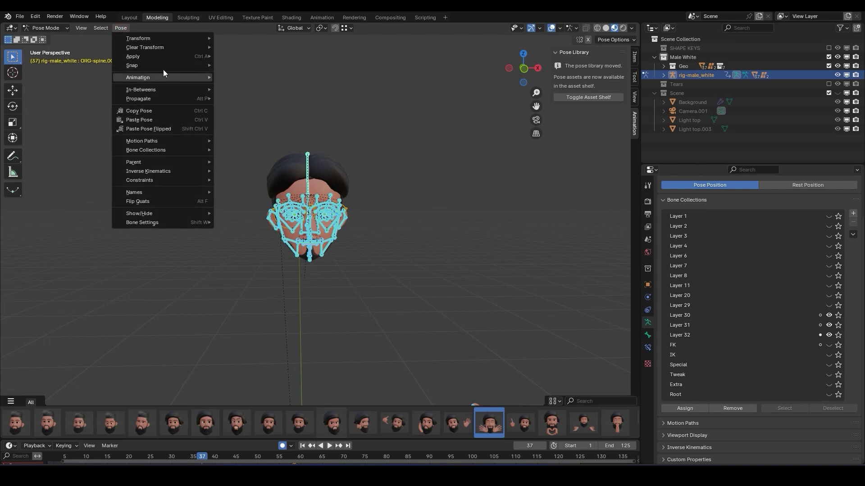
mouse_move(163, 73)
click(252, 124)
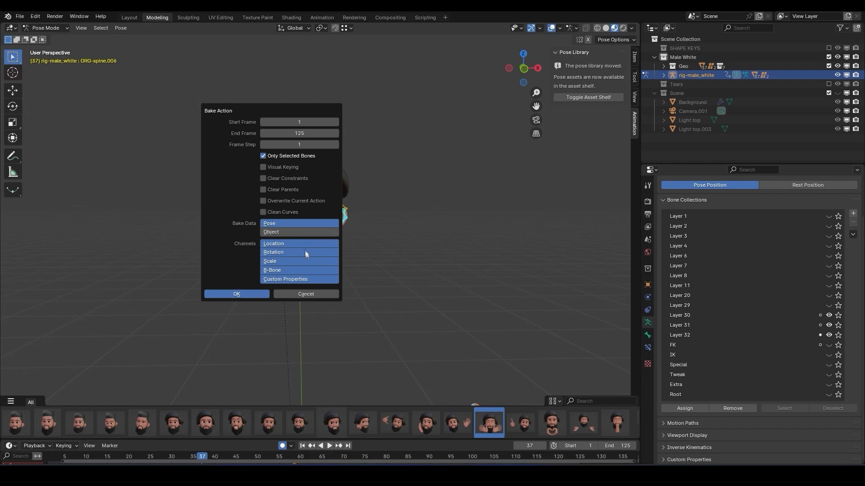
click(234, 295)
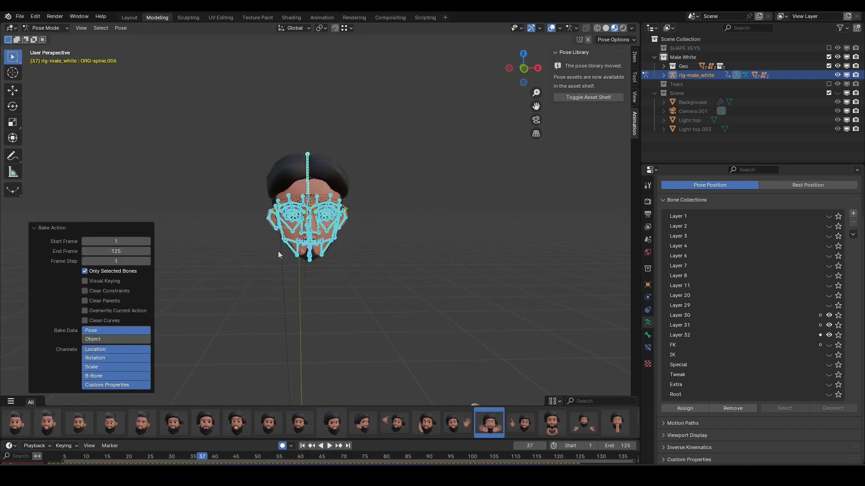
drag(376, 428, 369, 382)
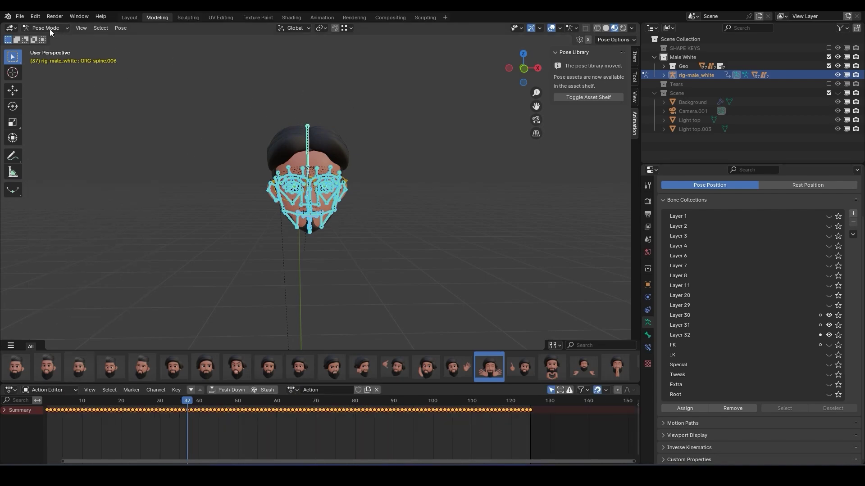
- Return to Object Mode and export only the armature with baked animation as anim1.fbx
click(50, 29)
click(47, 39)
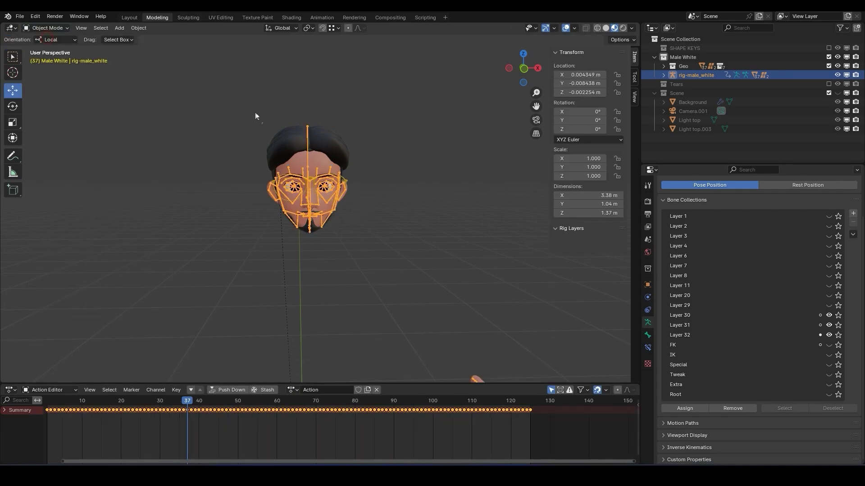
click(17, 18)
mouse_move(58, 156)
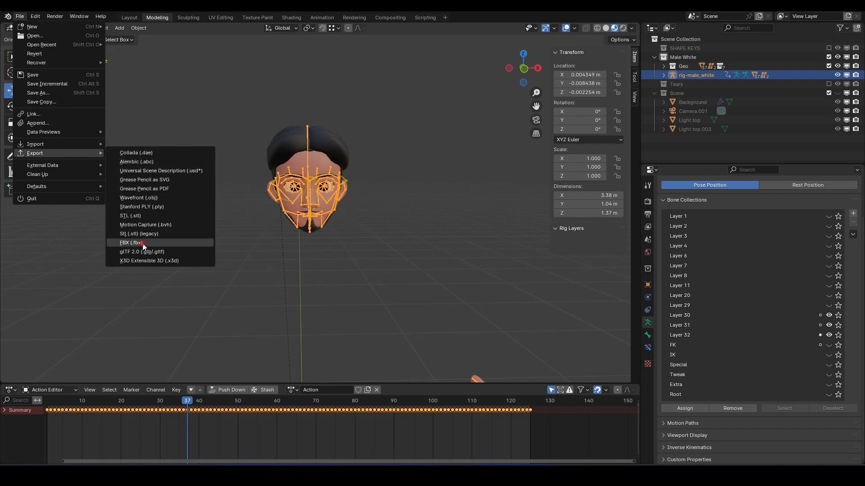
click(135, 243)
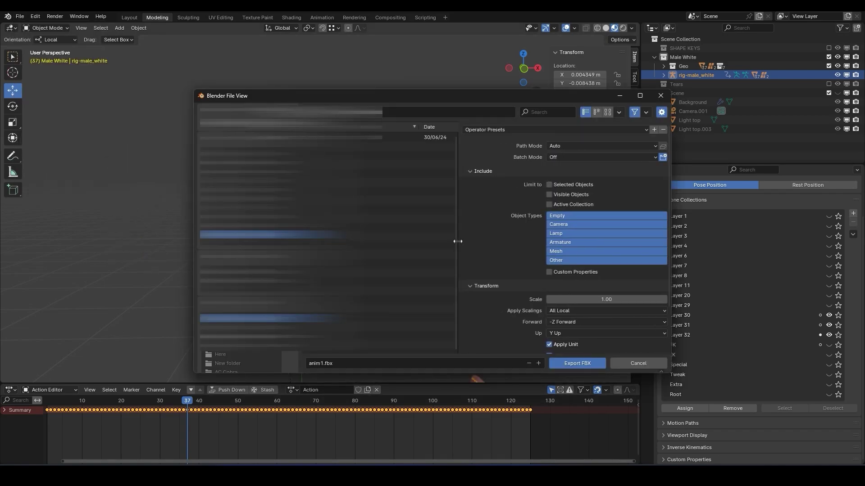
click(563, 244)
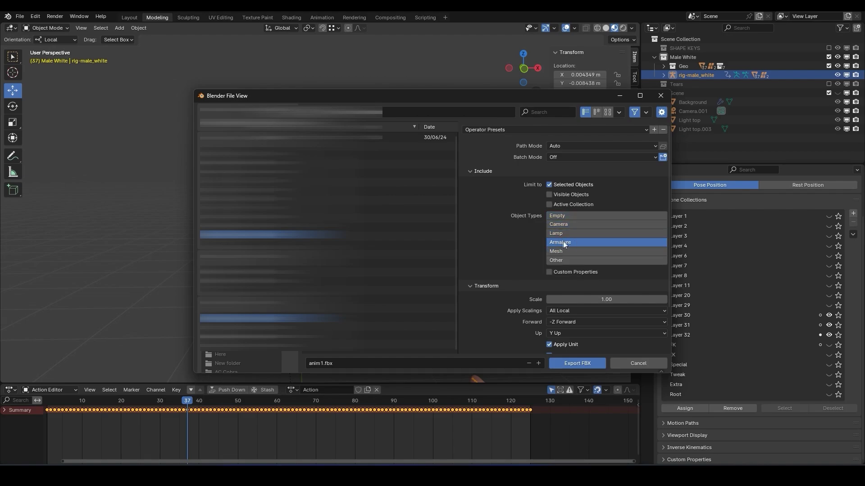
click(473, 287)
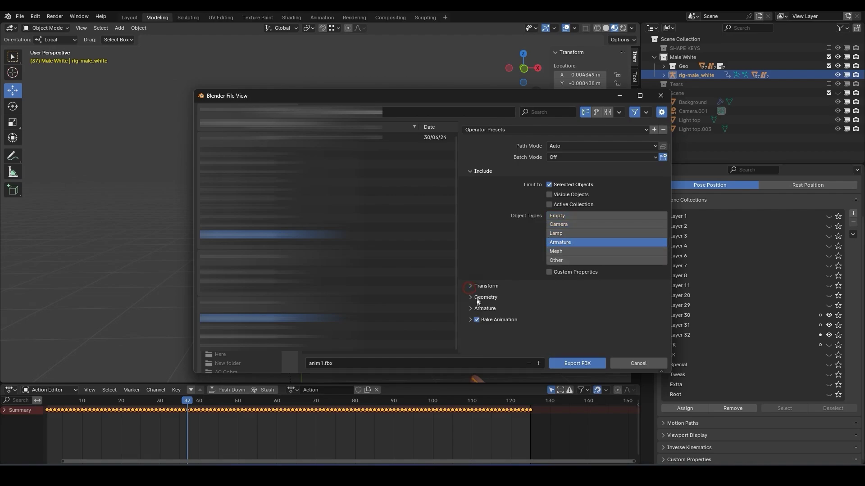
click(470, 321)
scroll(531, 326, down, 2)
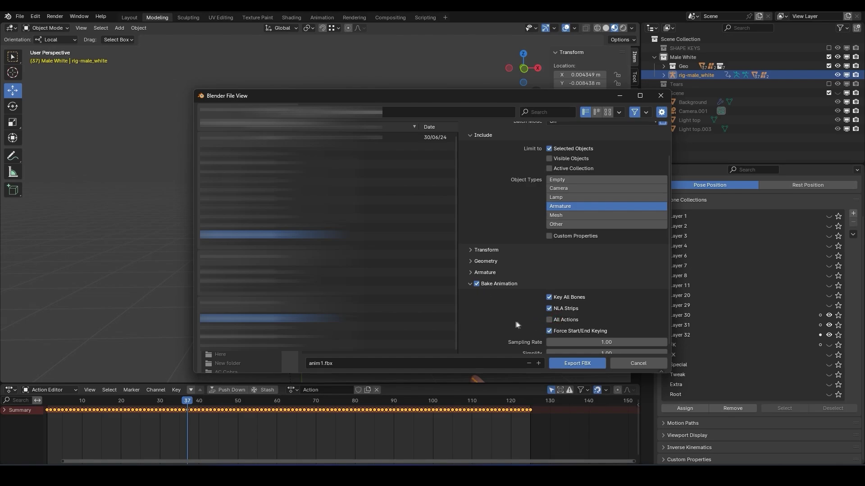
scroll(510, 318, down, 1)
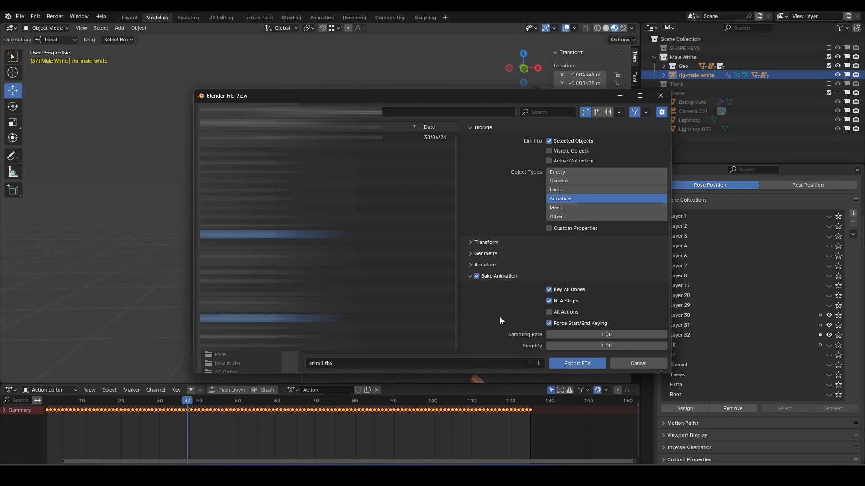
click(576, 366)
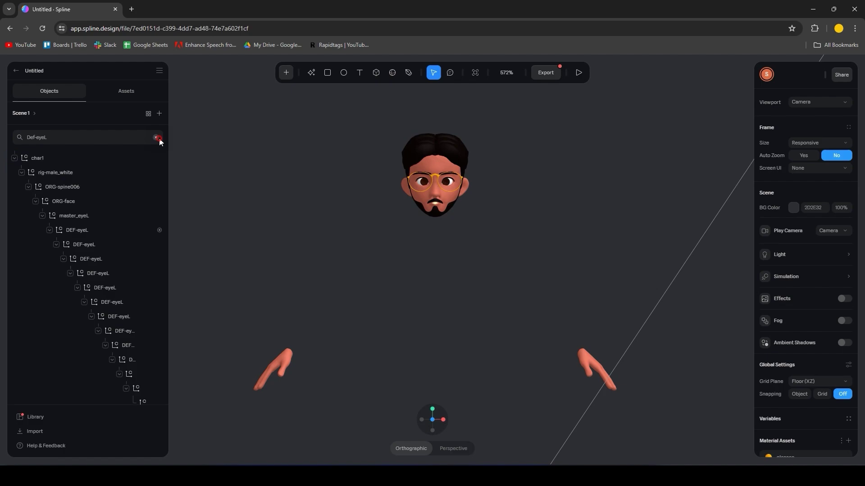
- Select the char object and import anim1.fbx onto it as anim_1
click(158, 138)
click(41, 171)
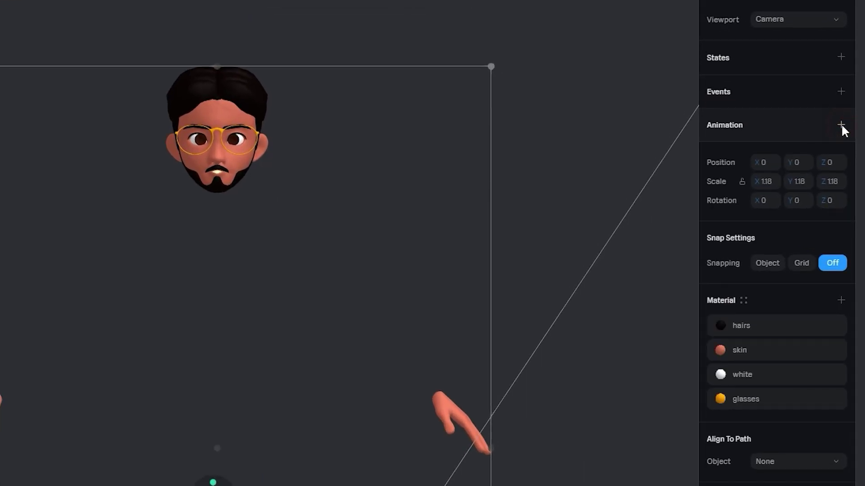
click(840, 124)
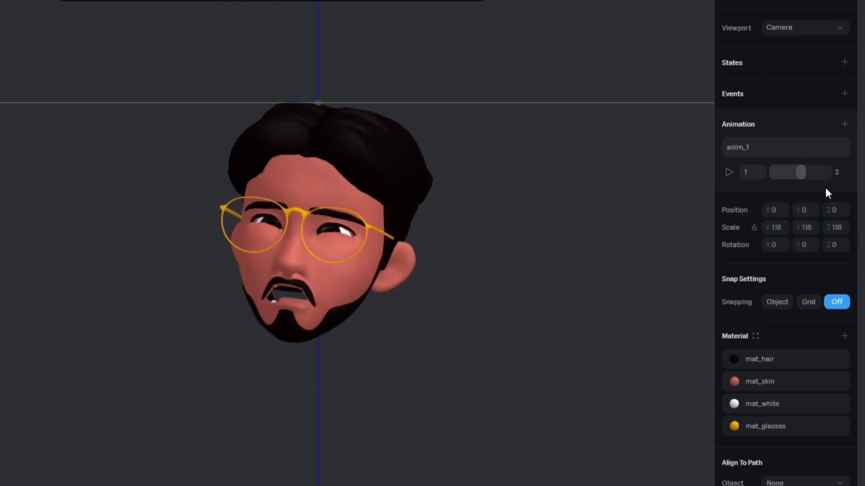
- Add a Start event playing anim_1 on char with infinite loop, then preview it
click(844, 93)
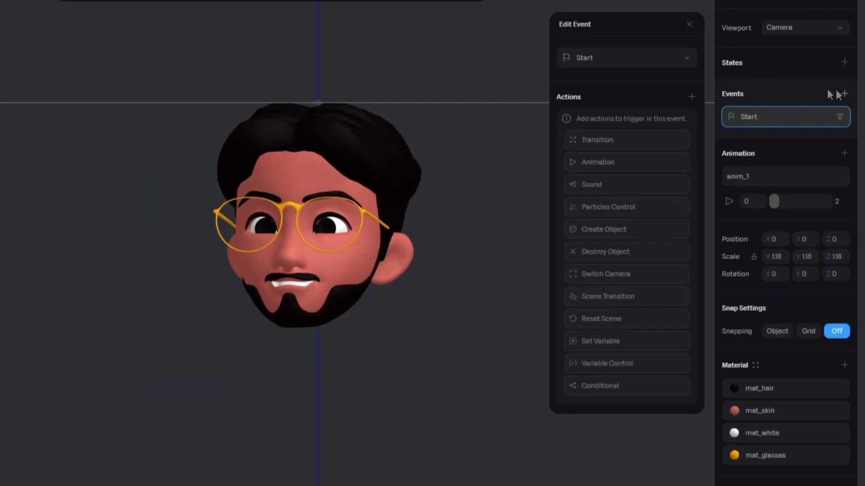
click(612, 165)
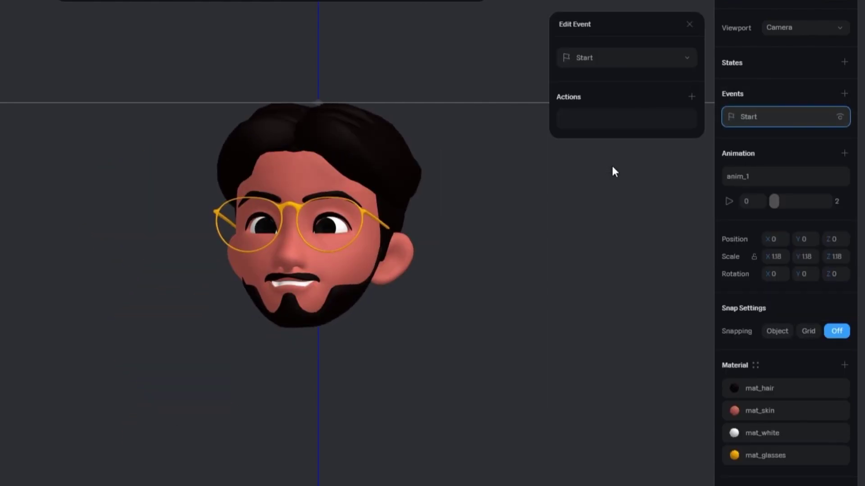
click(684, 120)
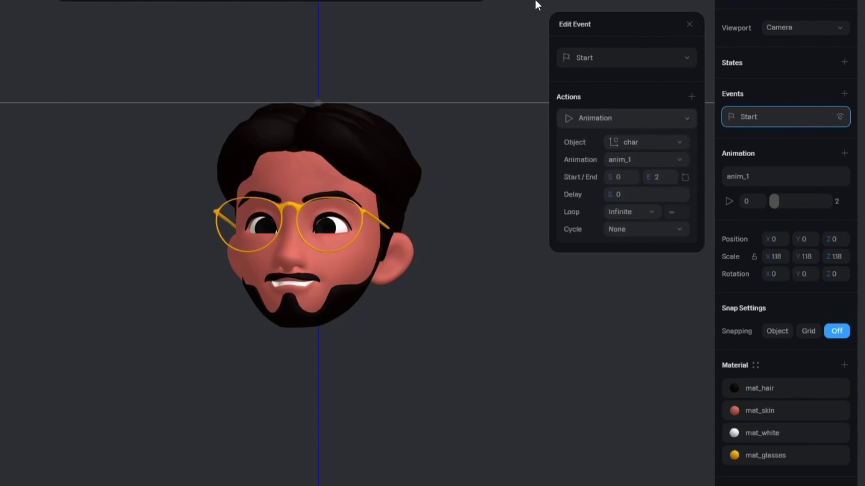
click(548, 21)
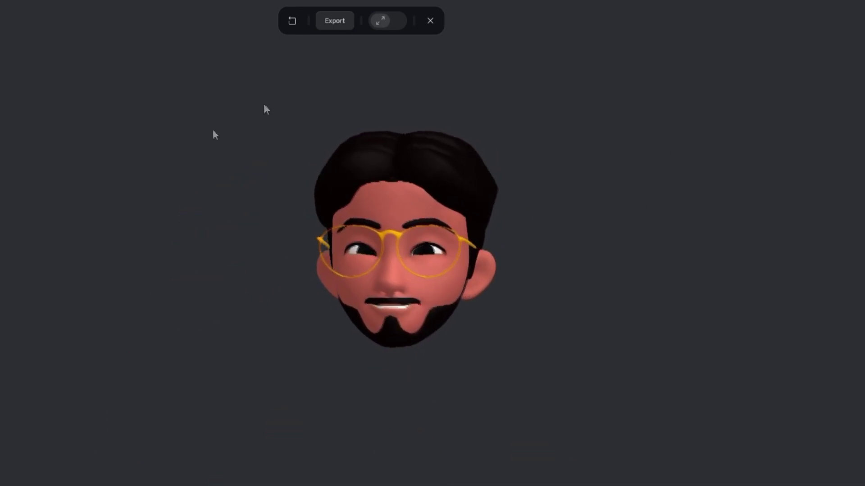
- Close the Spline preview and scroll the Heads page past the tools and company logos
click(430, 20)
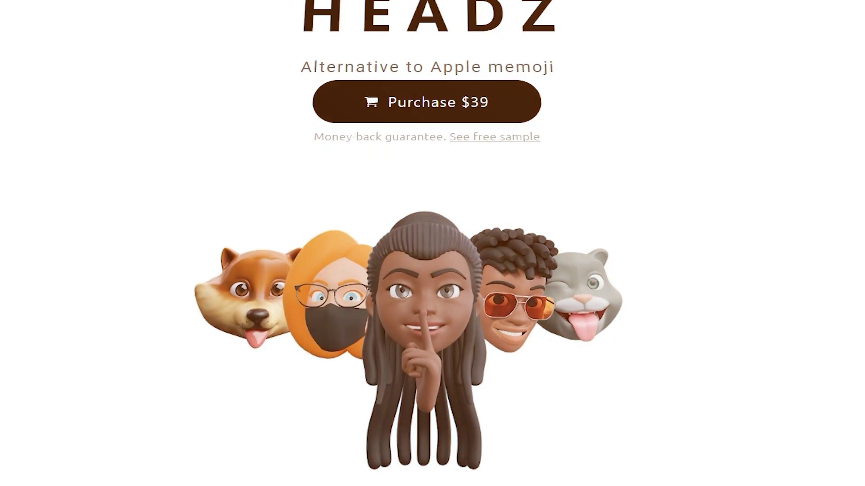
scroll(408, 235, down, 3)
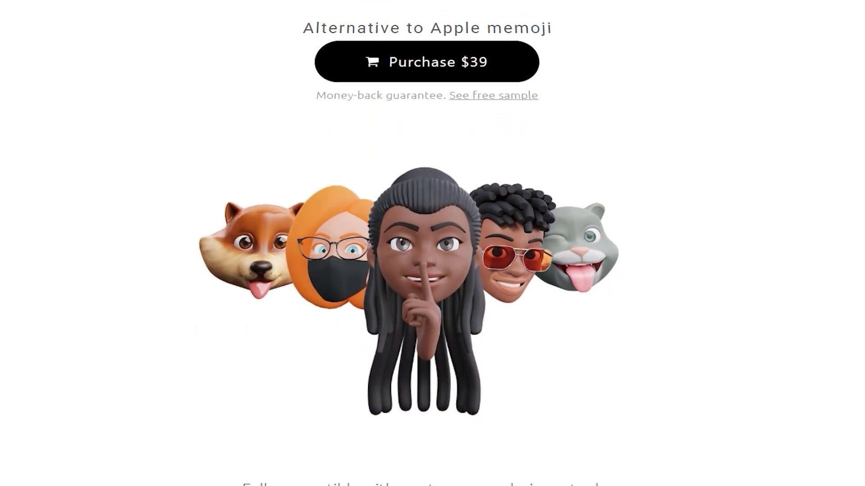
scroll(408, 236, down, 6)
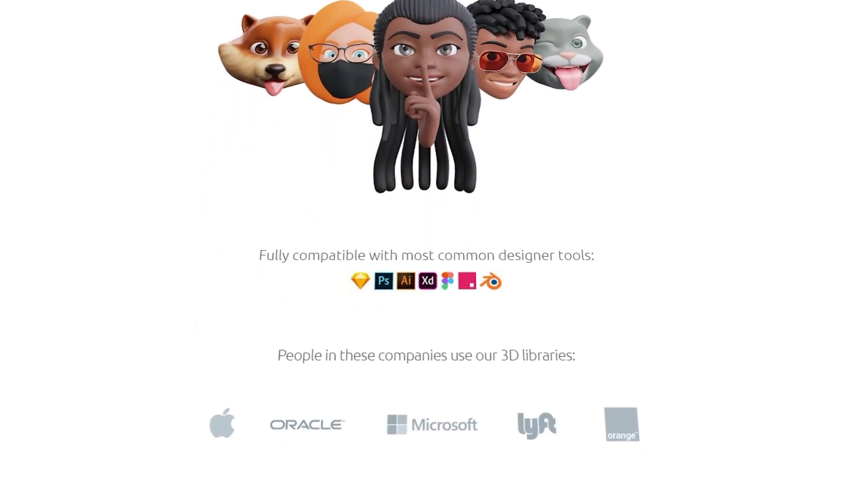
scroll(433, 243, down, 5)
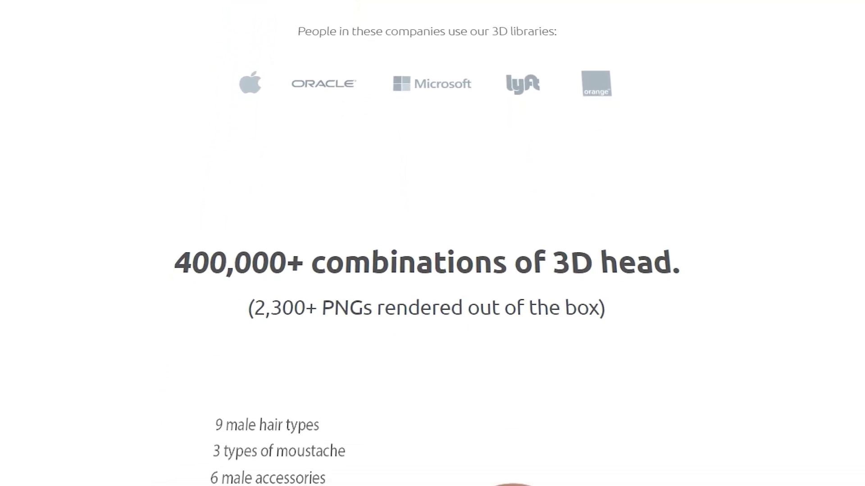